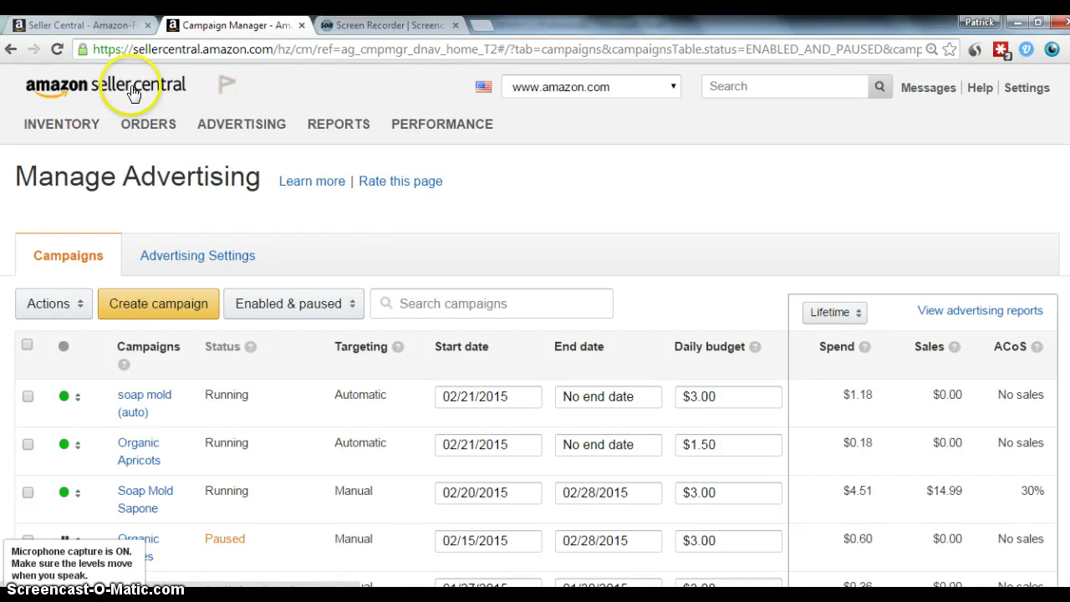
In Campaign Manager, start a new campaign and toggle its targeting between automatic and manual
{"action": "mouse_move", "coordinate": [204, 130]}
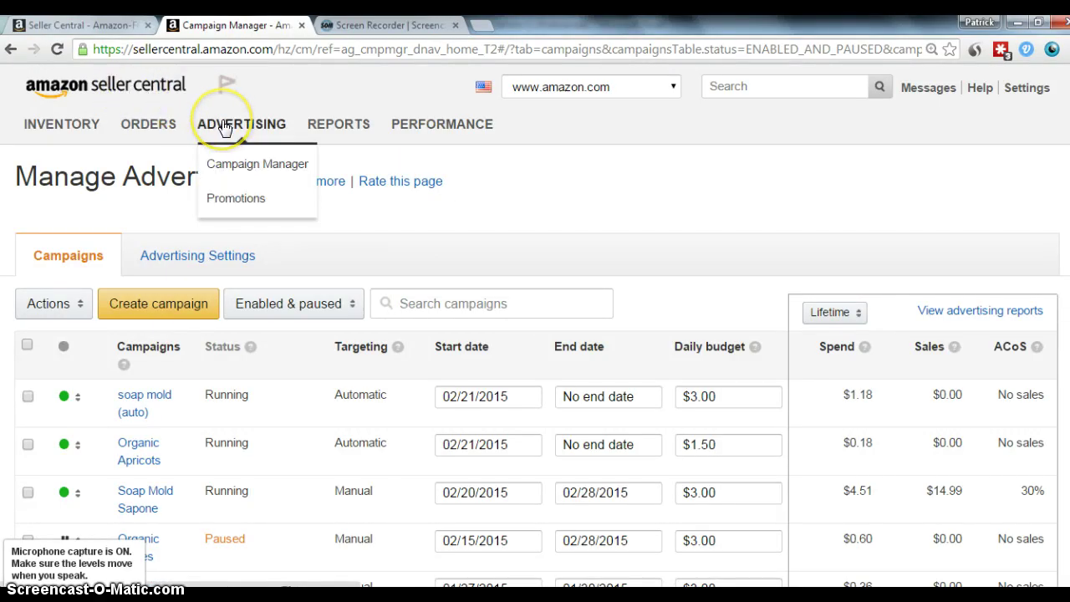
{"action": "left_click", "coordinate": [246, 167]}
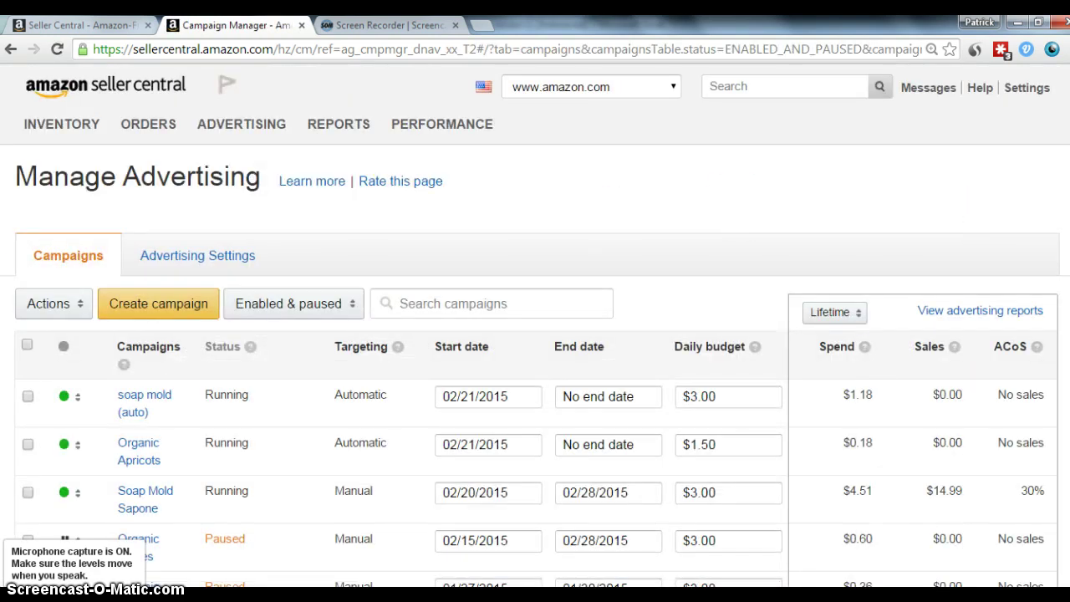
{"action": "scroll", "coordinate": [535, 334], "scroll_direction": "down", "scroll_amount": 1}
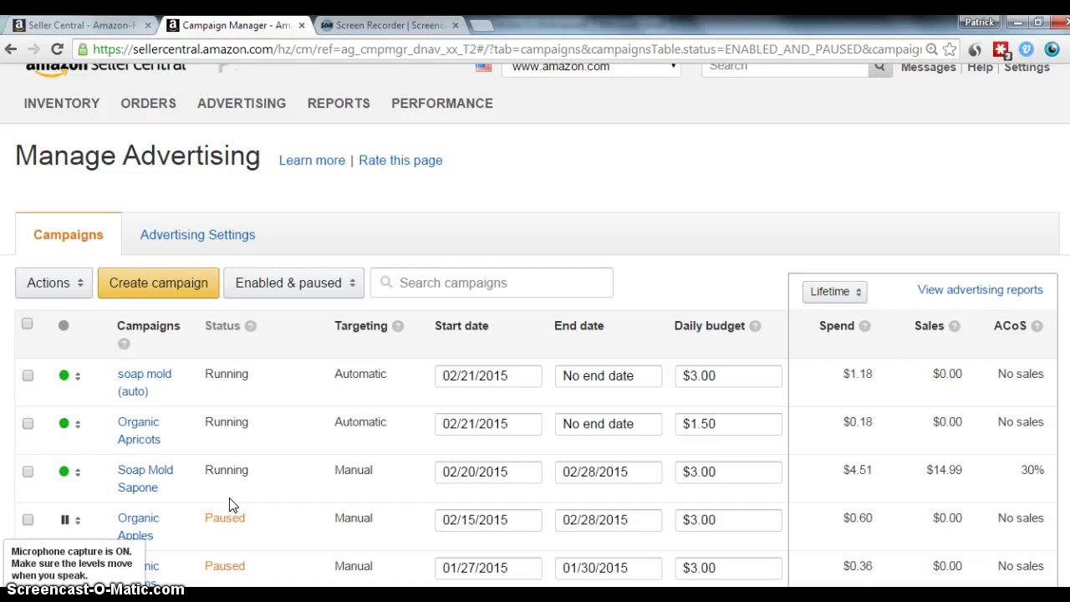
{"action": "left_click", "coordinate": [170, 296]}
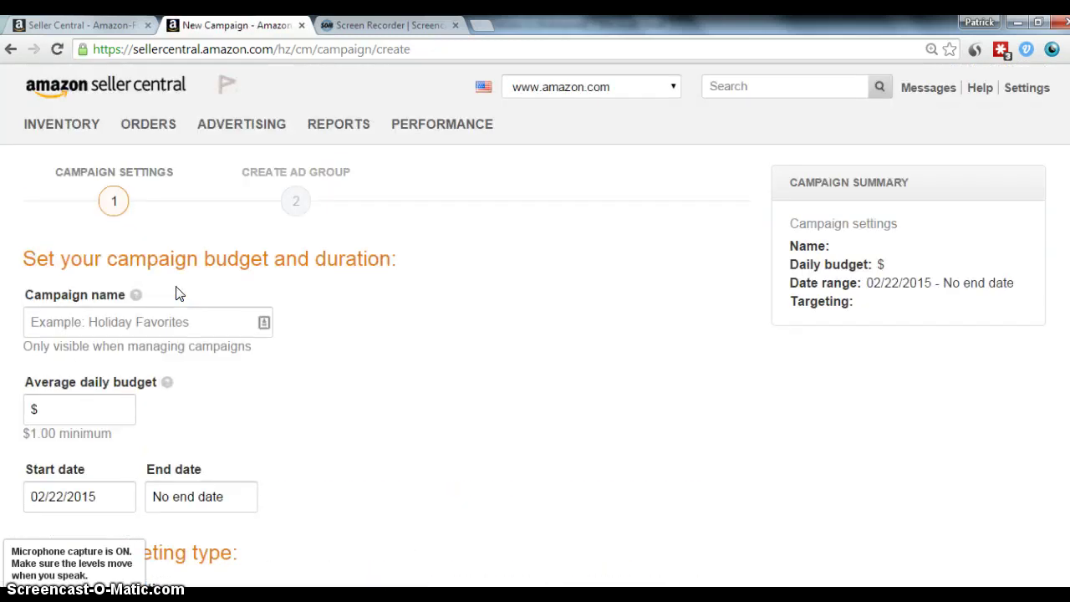
{"action": "scroll", "coordinate": [631, 307], "scroll_direction": "down", "scroll_amount": 2}
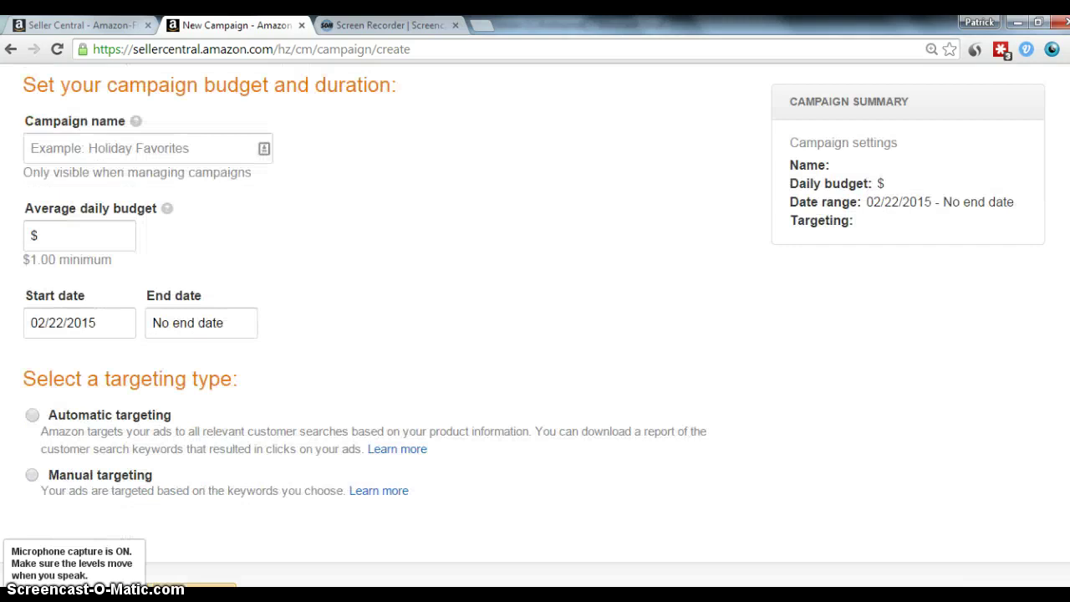
{"action": "left_click", "coordinate": [33, 416]}
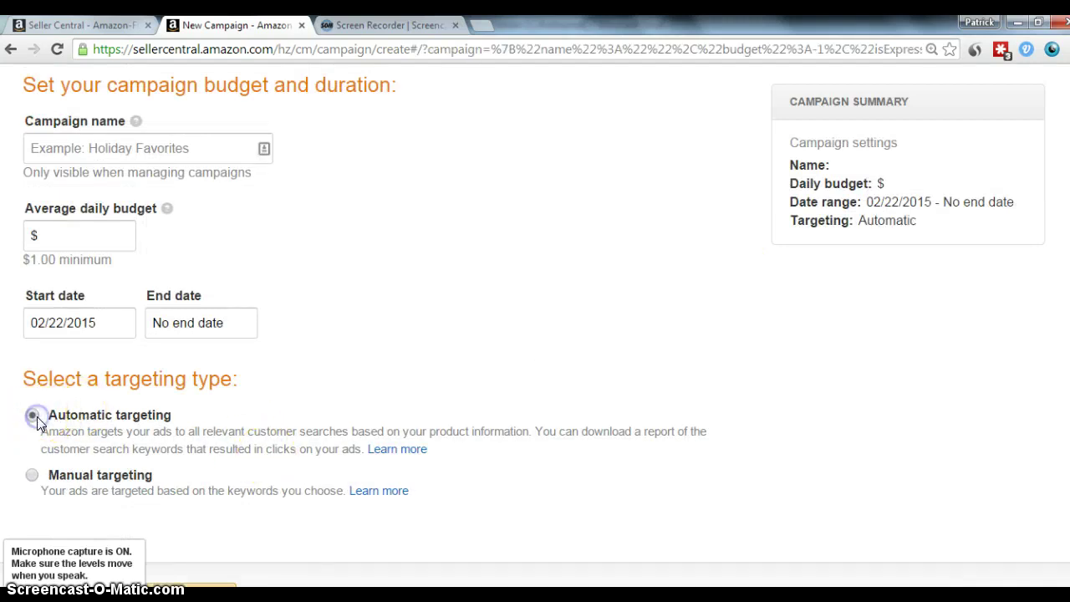
{"action": "left_click", "coordinate": [33, 477]}
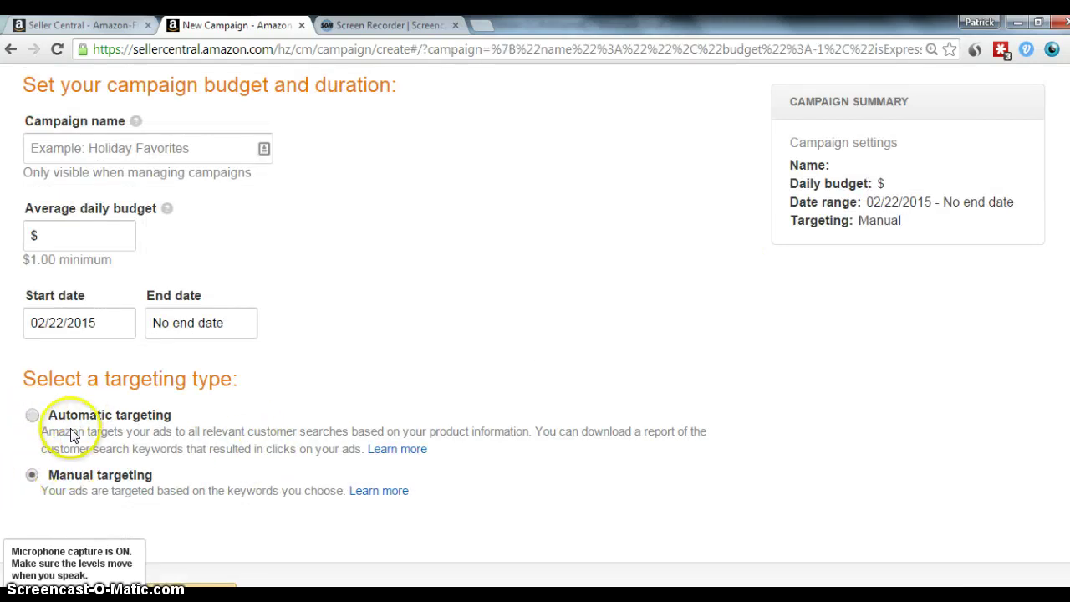
{"action": "left_click", "coordinate": [33, 415]}
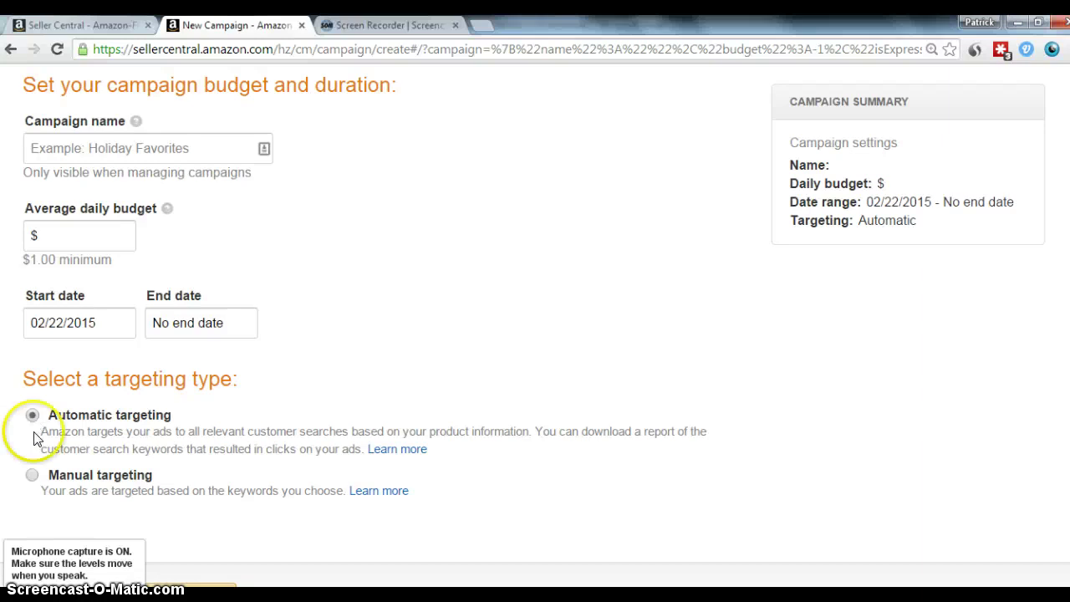
{"action": "left_click", "coordinate": [33, 475]}
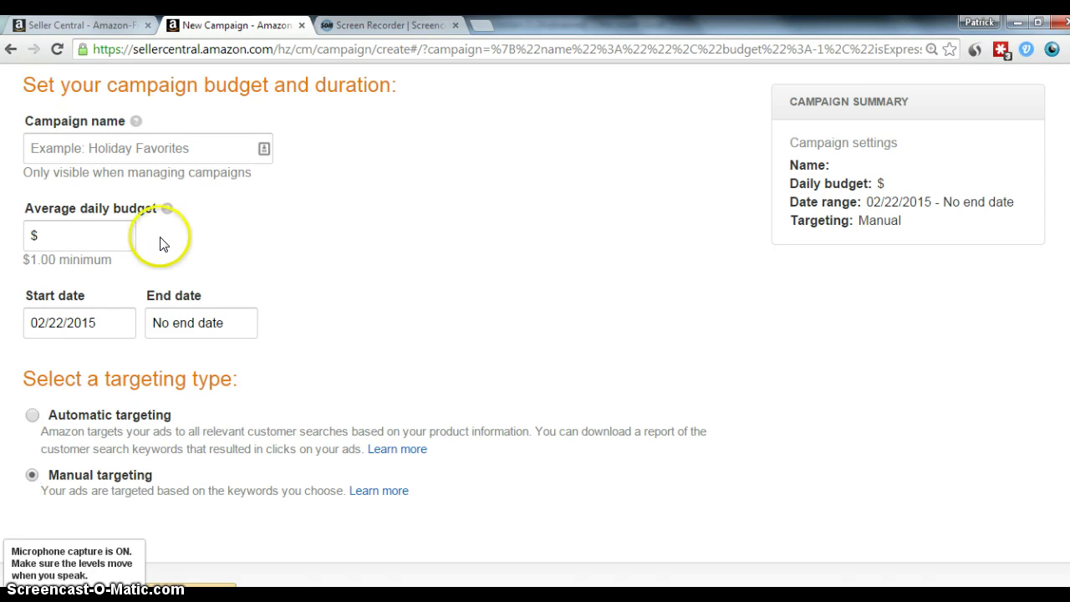
Return to the campaigns list and compare it with the inventory items list
{"action": "left_click", "coordinate": [11, 50]}
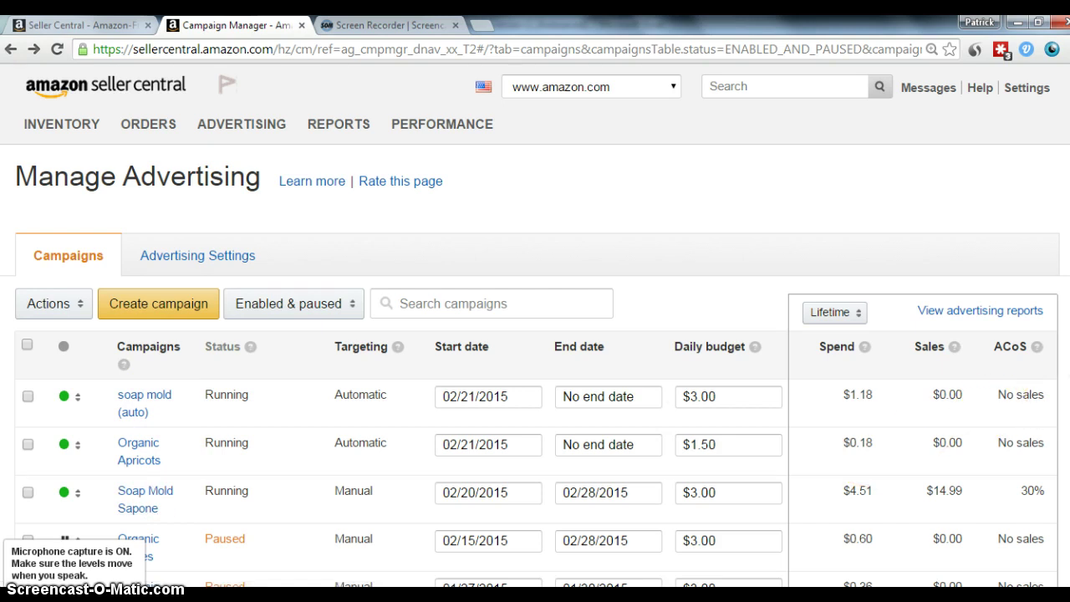
{"action": "scroll", "coordinate": [762, 332], "scroll_direction": "down", "scroll_amount": 3}
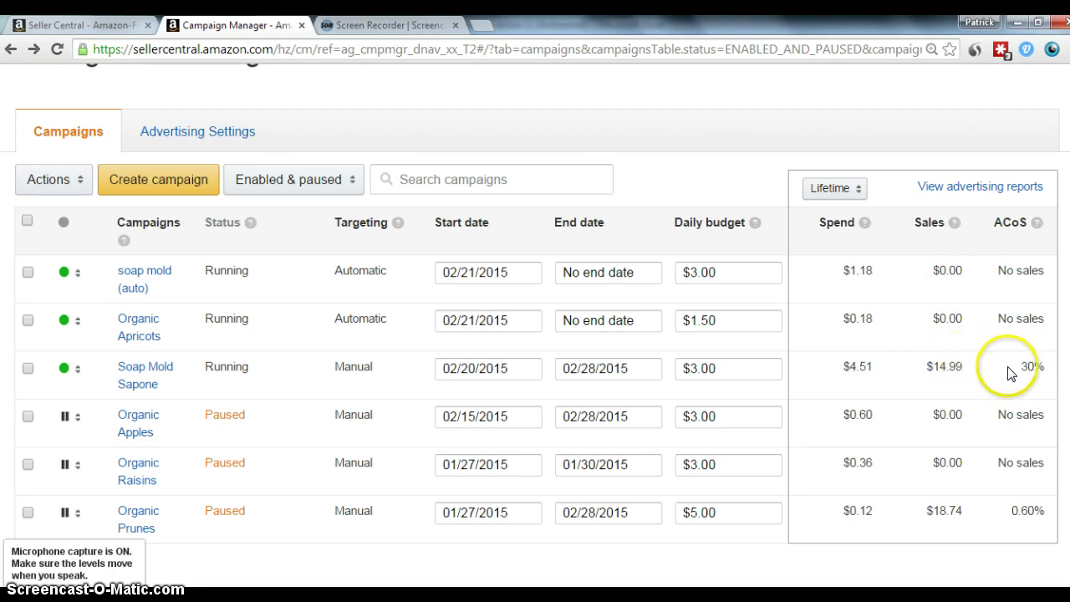
{"action": "scroll", "coordinate": [1028, 367], "scroll_direction": "up", "scroll_amount": 1}
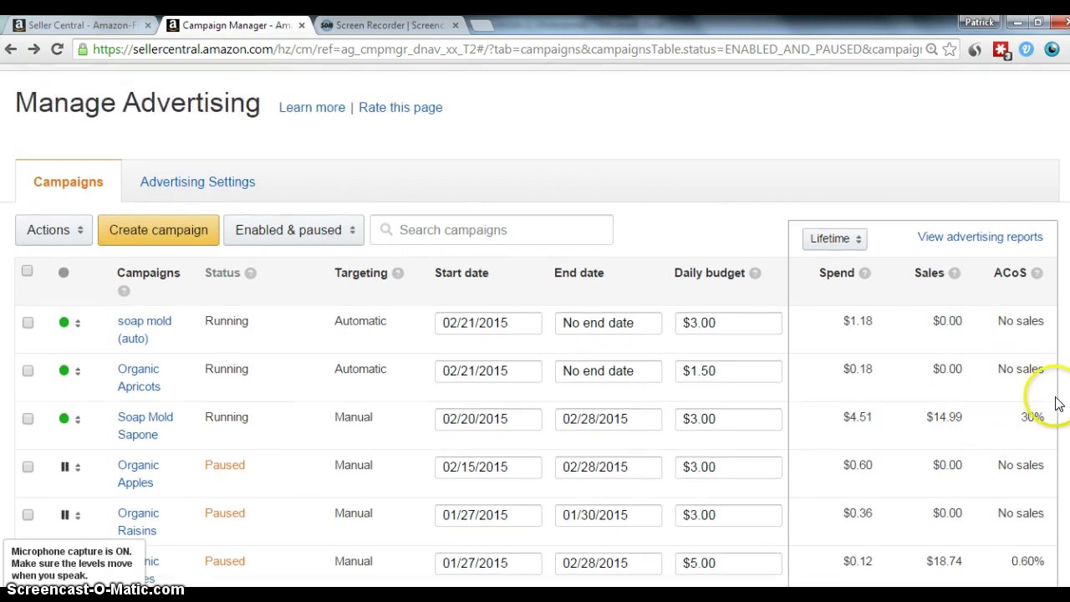
{"action": "mouse_move", "coordinate": [1040, 280]}
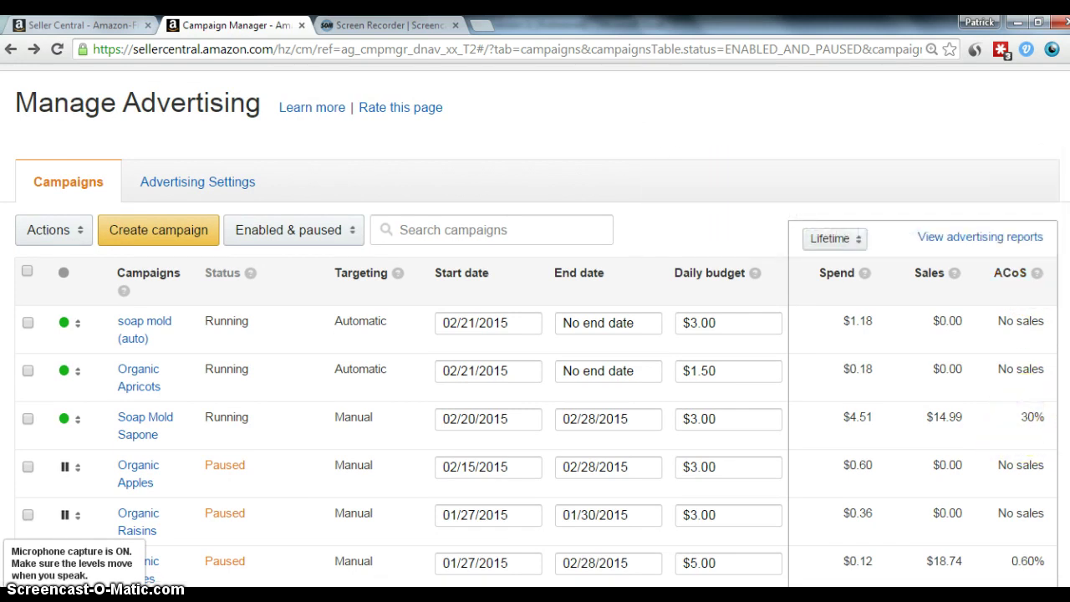
{"action": "scroll", "coordinate": [535, 334], "scroll_direction": "down", "scroll_amount": 1}
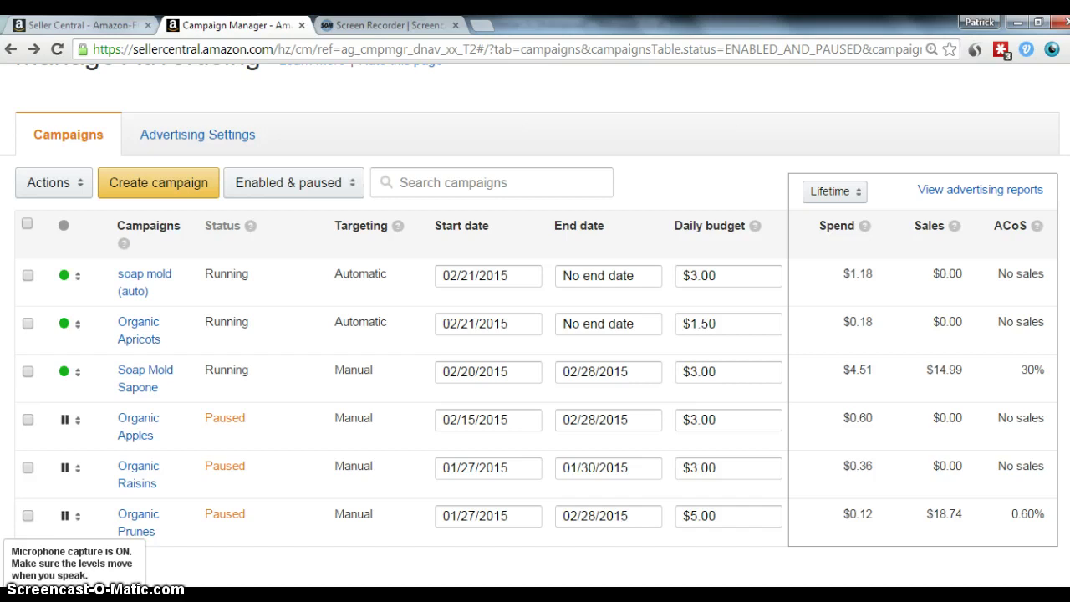
{"action": "scroll", "coordinate": [534, 334], "scroll_direction": "up", "scroll_amount": 1}
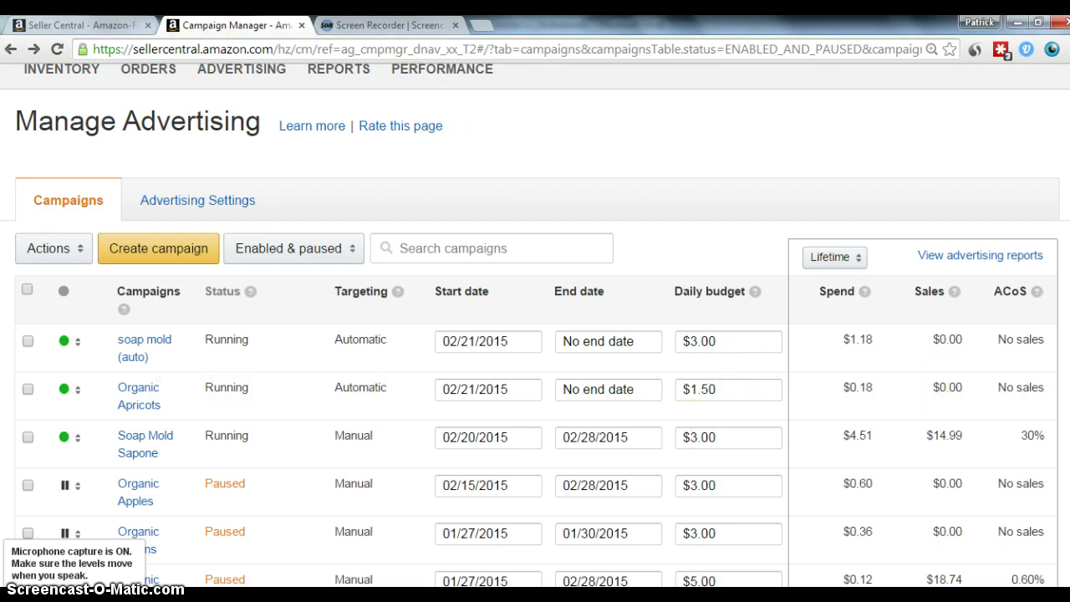
{"action": "left_click", "coordinate": [83, 25]}
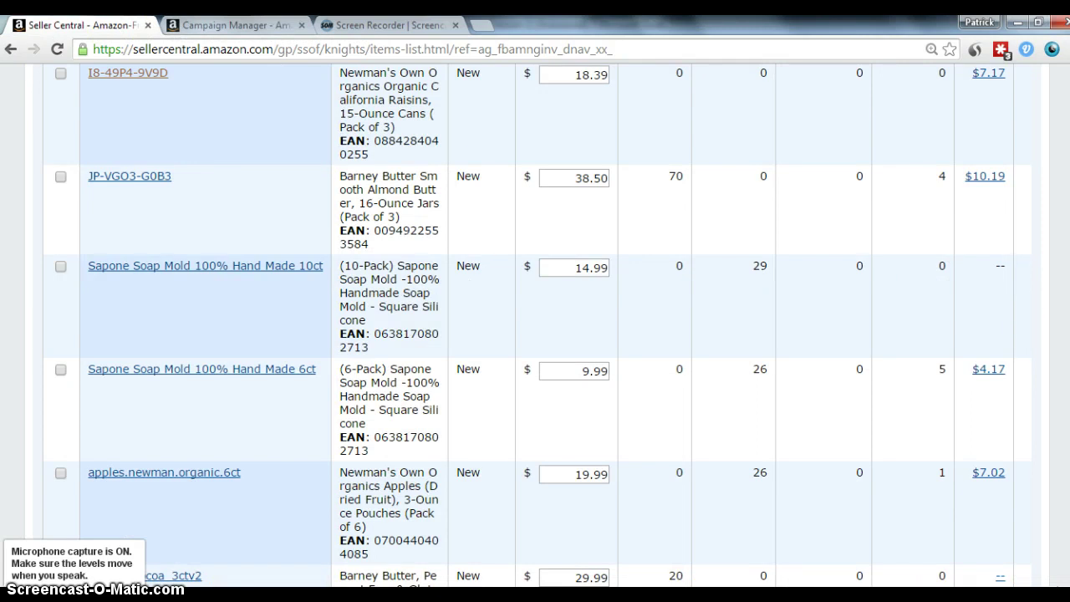
{"action": "scroll", "coordinate": [535, 326], "scroll_direction": "down", "scroll_amount": 5}
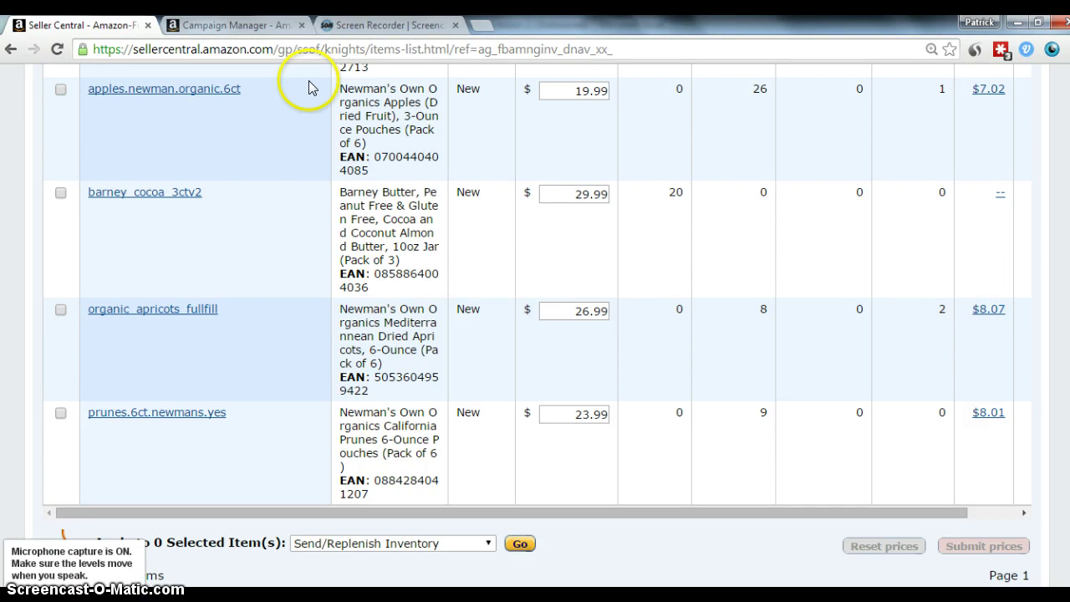
{"action": "left_click", "coordinate": [230, 25]}
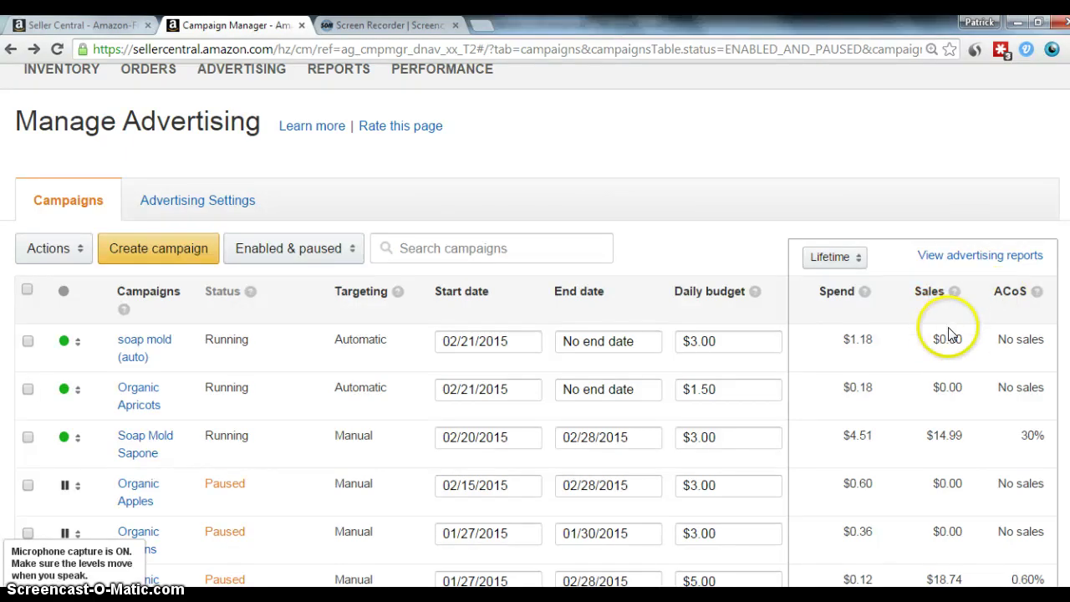
Highlight Soap Mold Sapone's $14.99 sales and the first campaign's $0.00 sales
{"action": "left_click", "coordinate": [927, 434]}
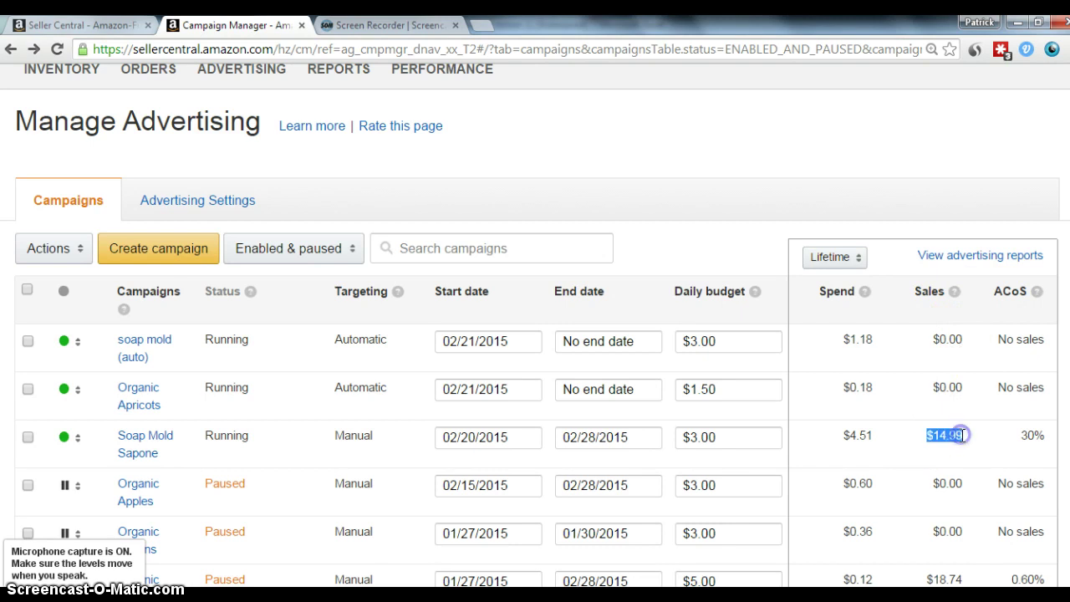
{"action": "left_click_drag", "start_coordinate": [934, 335], "coordinate": [985, 335]}
{"action": "left_click", "coordinate": [960, 338]}
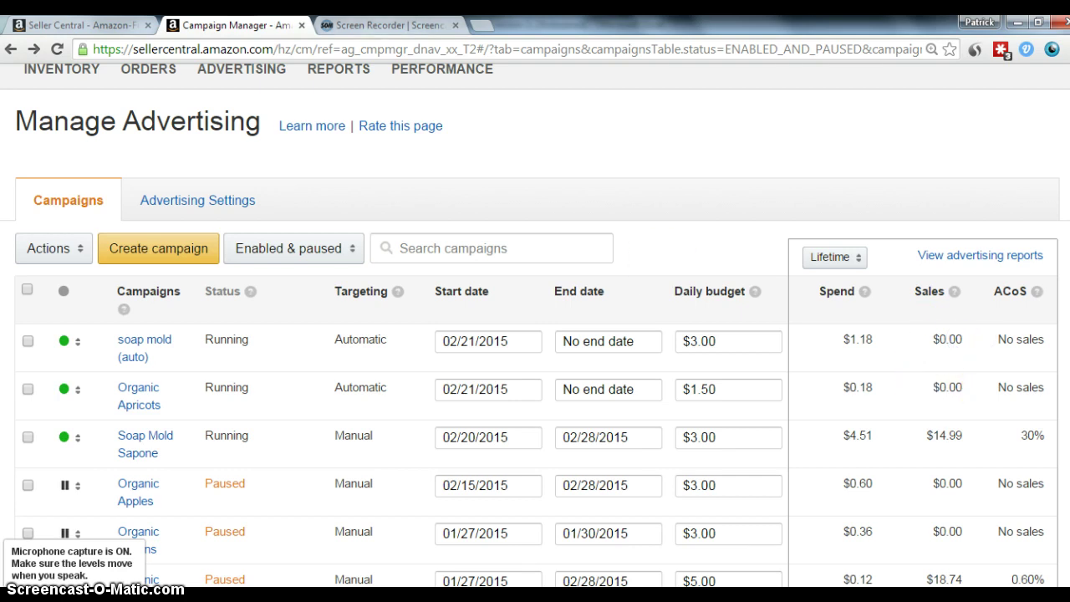
Switch back and forth between the fulfilled inventory list and Manage Advertising campaigns
{"action": "left_click", "coordinate": [75, 23]}
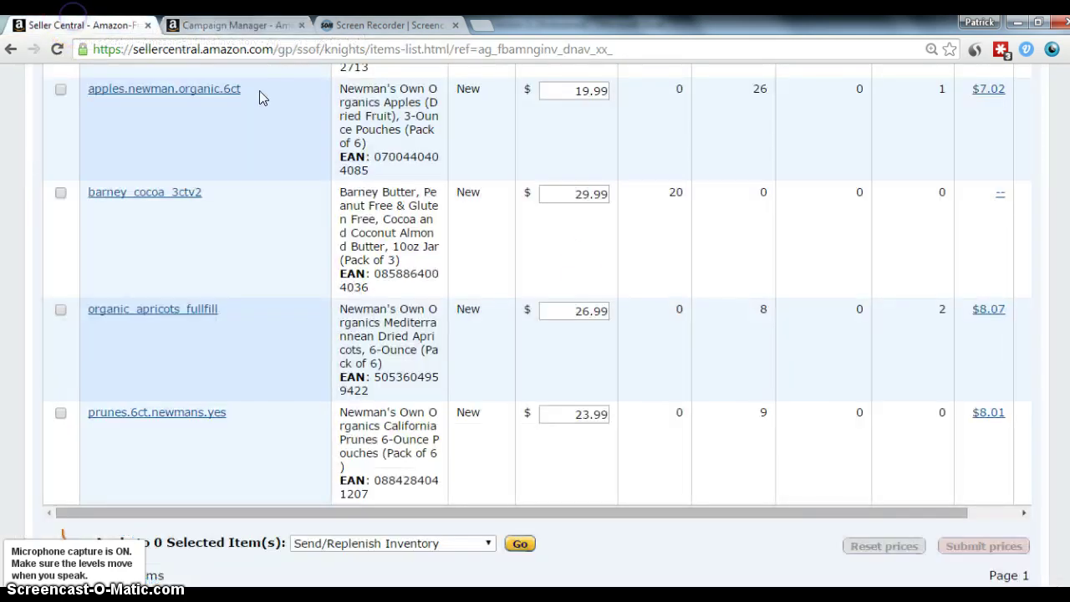
{"action": "scroll", "coordinate": [1051, 477], "scroll_direction": "up", "scroll_amount": 2}
{"action": "scroll", "coordinate": [538, 326], "scroll_direction": "up", "scroll_amount": 5}
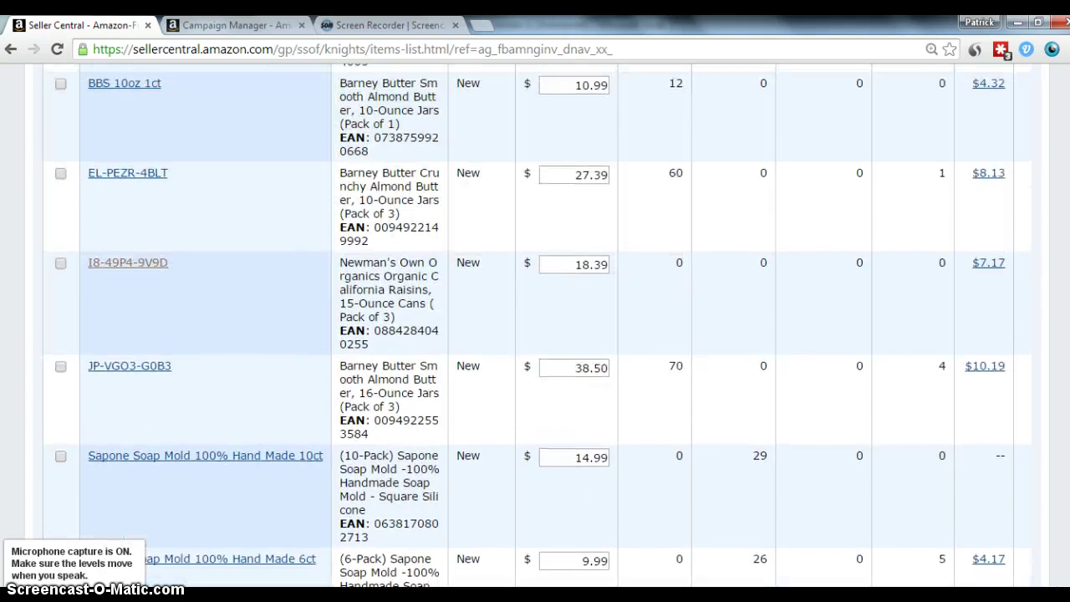
{"action": "scroll", "coordinate": [656, 361], "scroll_direction": "down", "scroll_amount": 2}
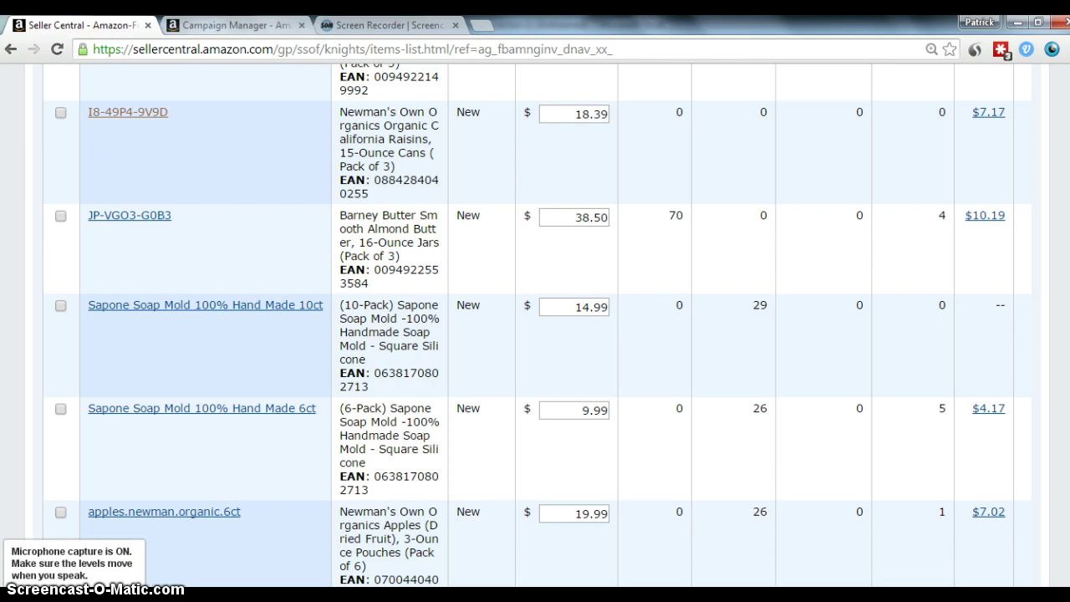
{"action": "left_click", "coordinate": [237, 25]}
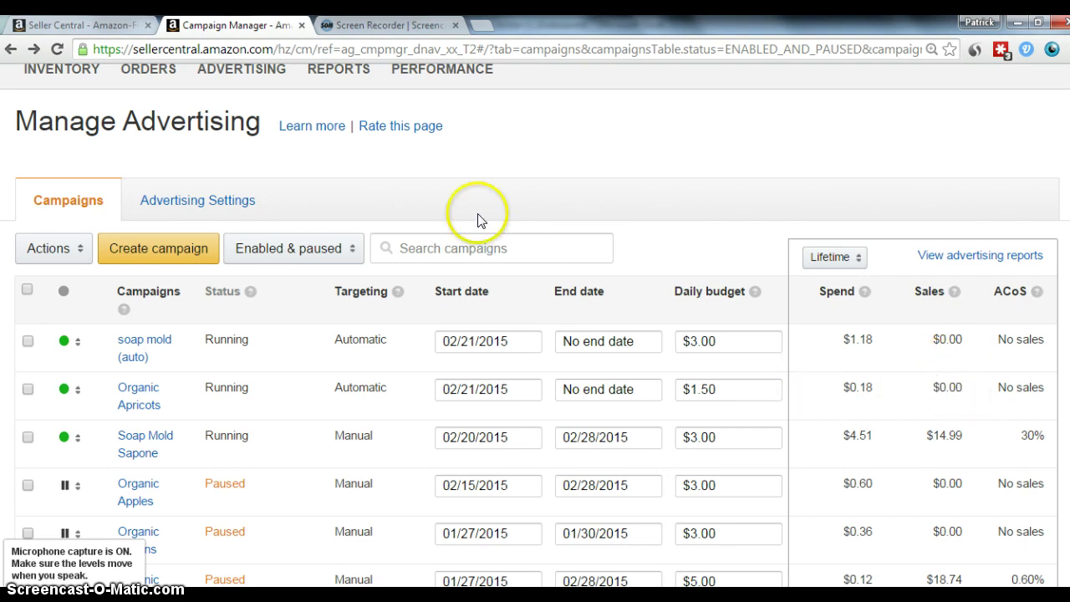
{"action": "left_click", "coordinate": [79, 26]}
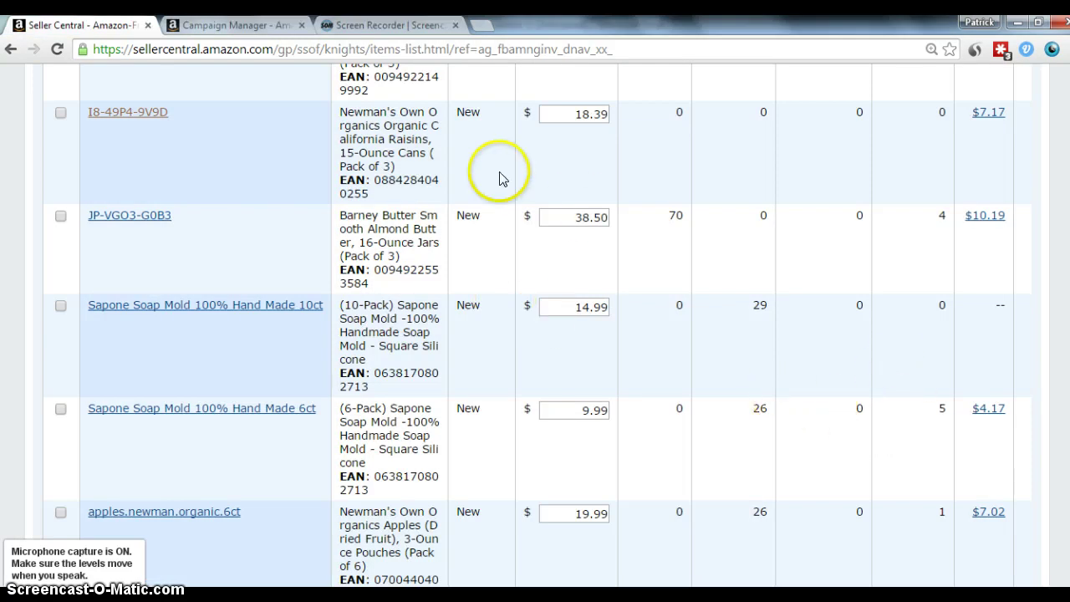
{"action": "left_click", "coordinate": [218, 25]}
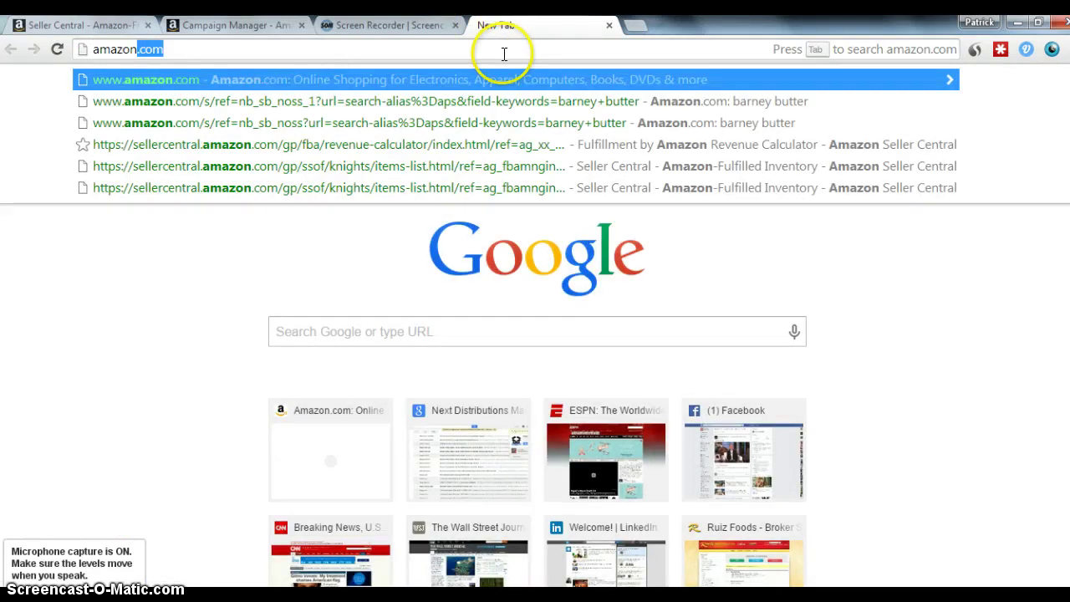
Load amazon.com and search for 'soap molds'
{"action": "key", "text": "Return"}
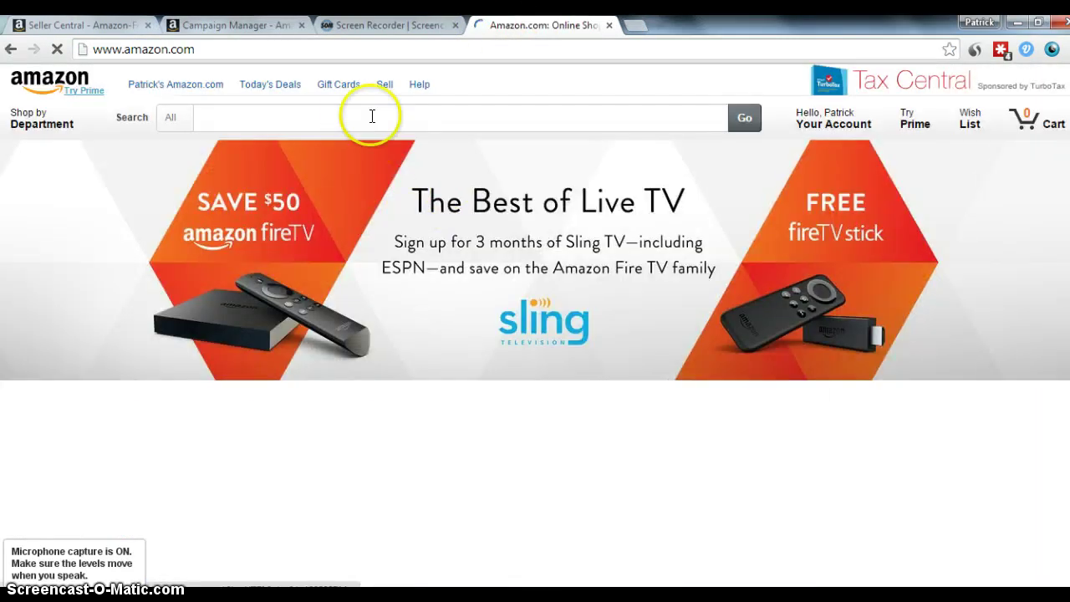
{"action": "left_click", "coordinate": [357, 117]}
{"action": "type", "text": "so"}
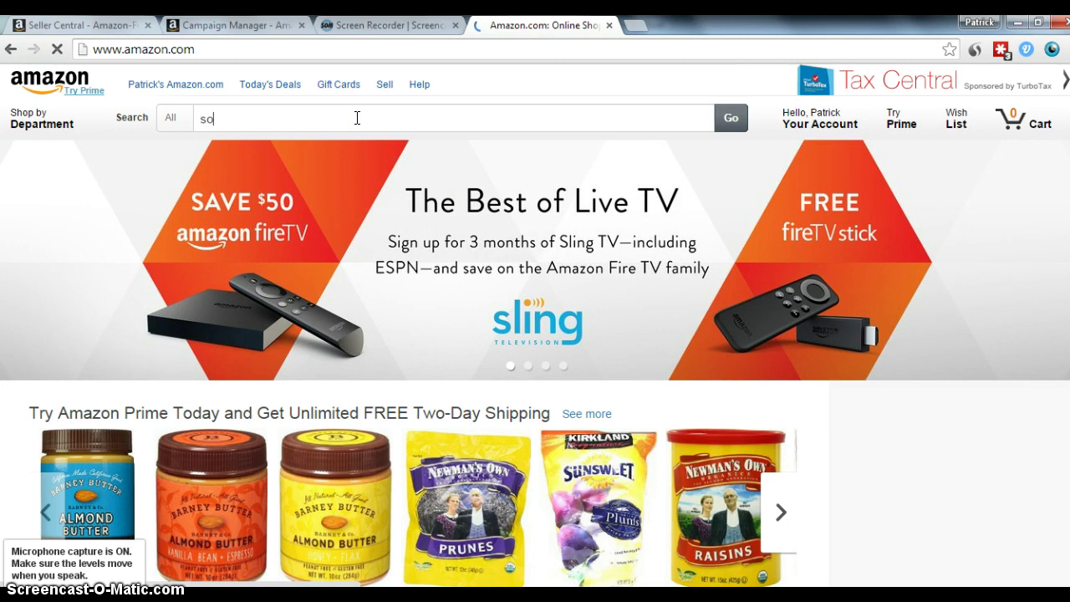
{"action": "type", "text": "ap mold"}
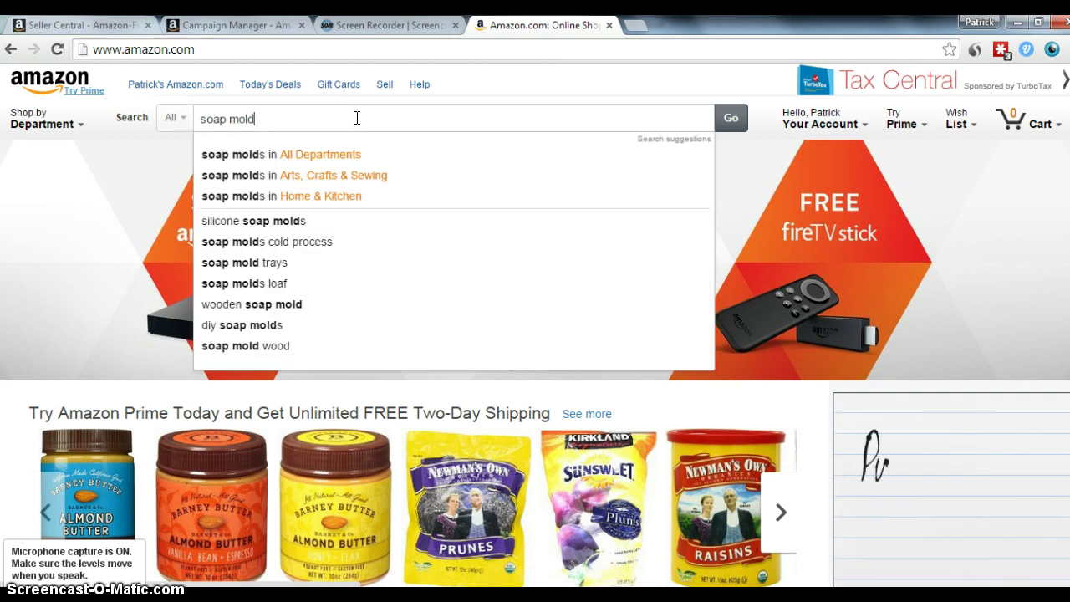
{"action": "type", "text": "s"}
{"action": "key", "text": "Return"}
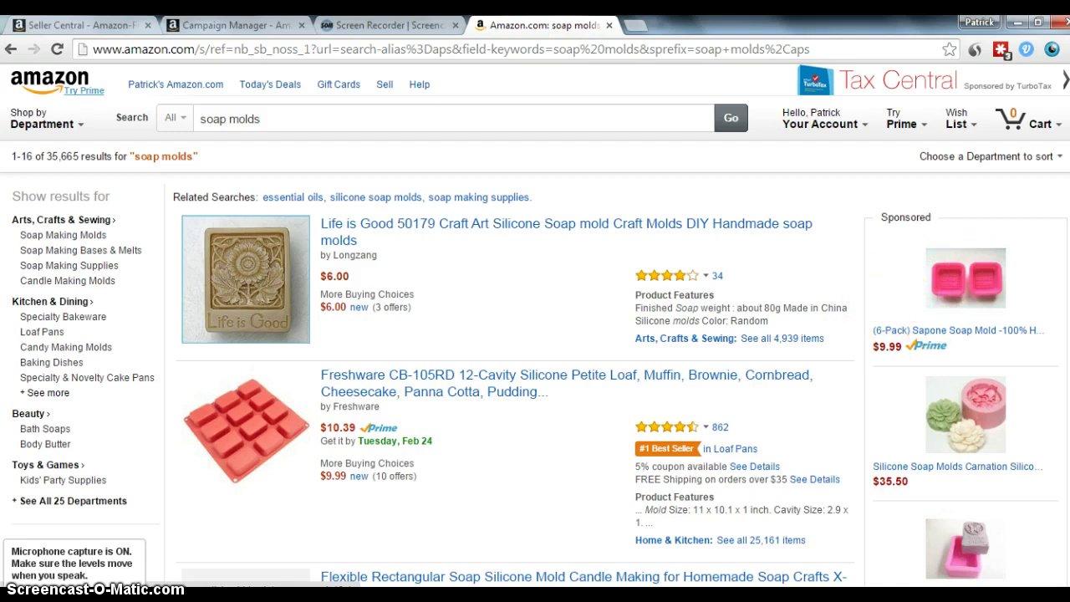
Find the sponsored (6-Pack) Sapone Soap Mold listing, then return to Campaign Manager
{"action": "scroll", "coordinate": [534, 334], "scroll_direction": "down", "scroll_amount": 20}
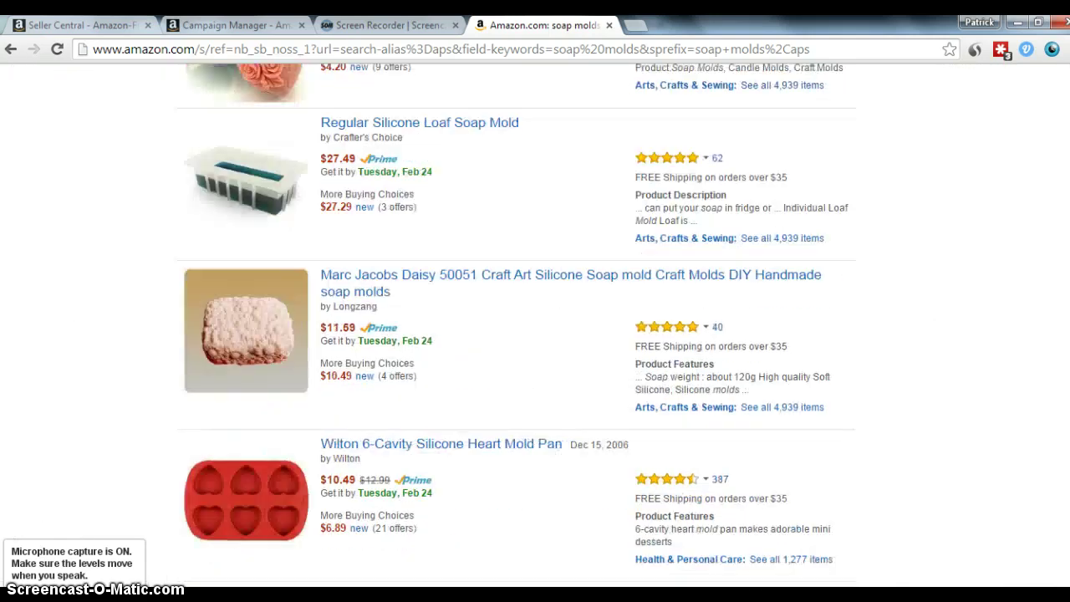
{"action": "scroll", "coordinate": [597, 358], "scroll_direction": "up", "scroll_amount": 4}
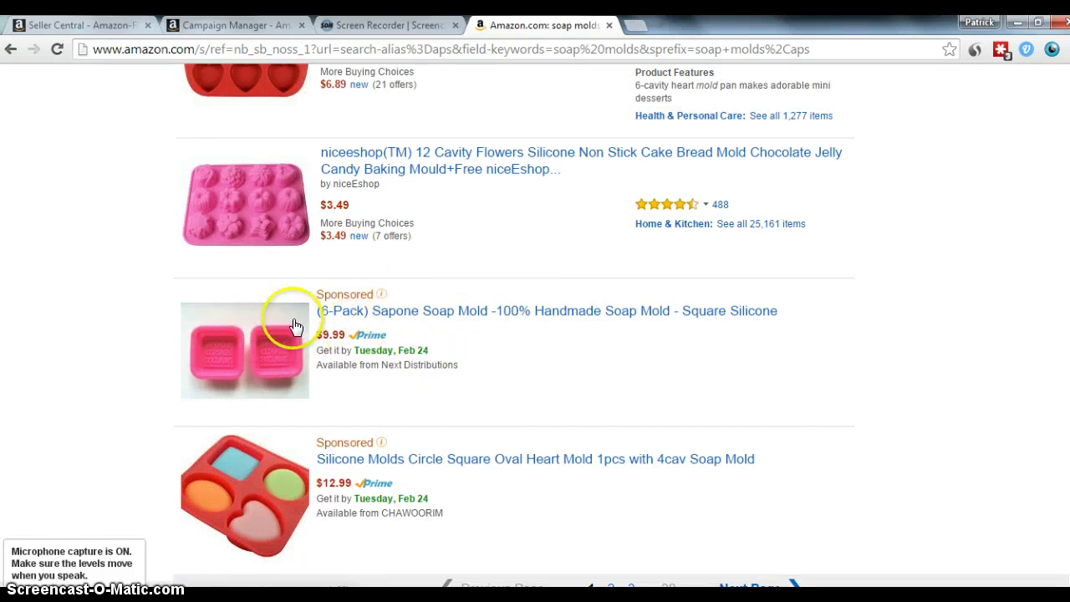
{"action": "mouse_move", "coordinate": [383, 297]}
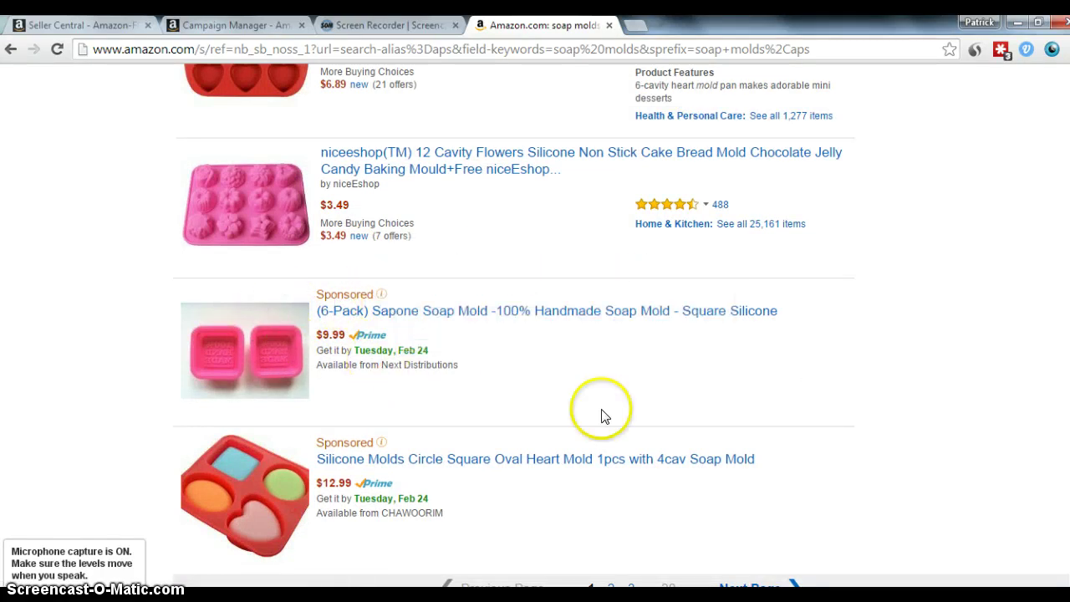
{"action": "scroll", "coordinate": [1012, 429], "scroll_direction": "up", "scroll_amount": 1}
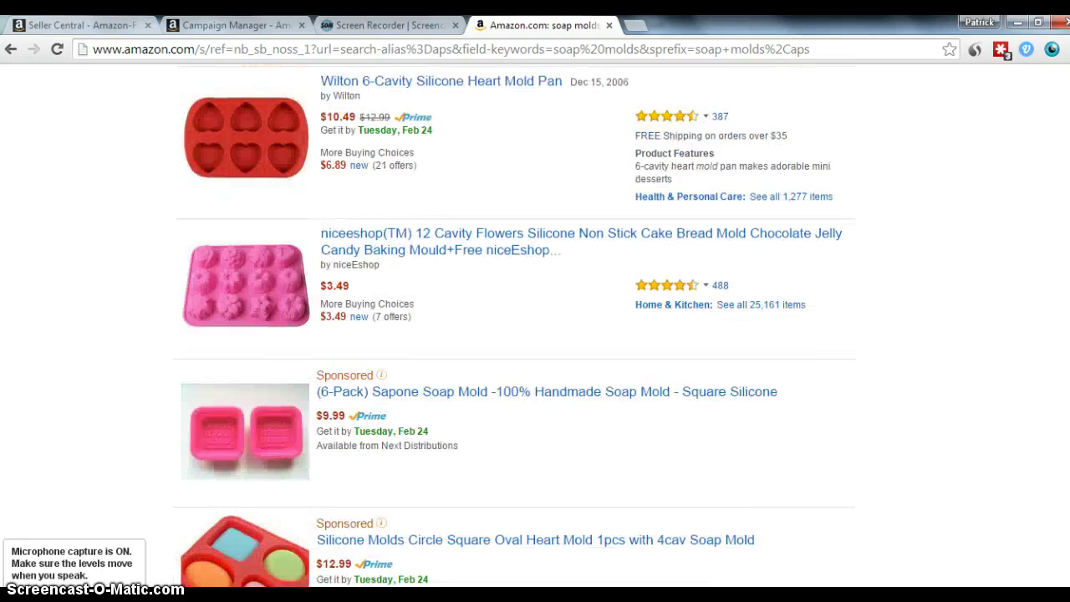
{"action": "triple_click", "coordinate": [495, 441]}
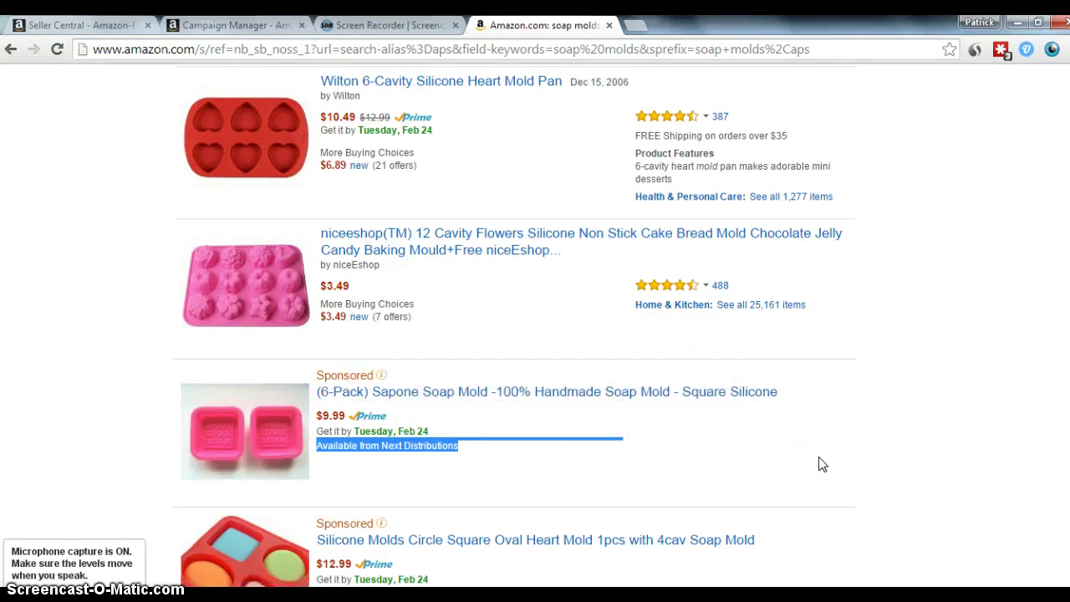
{"action": "left_click", "coordinate": [987, 421]}
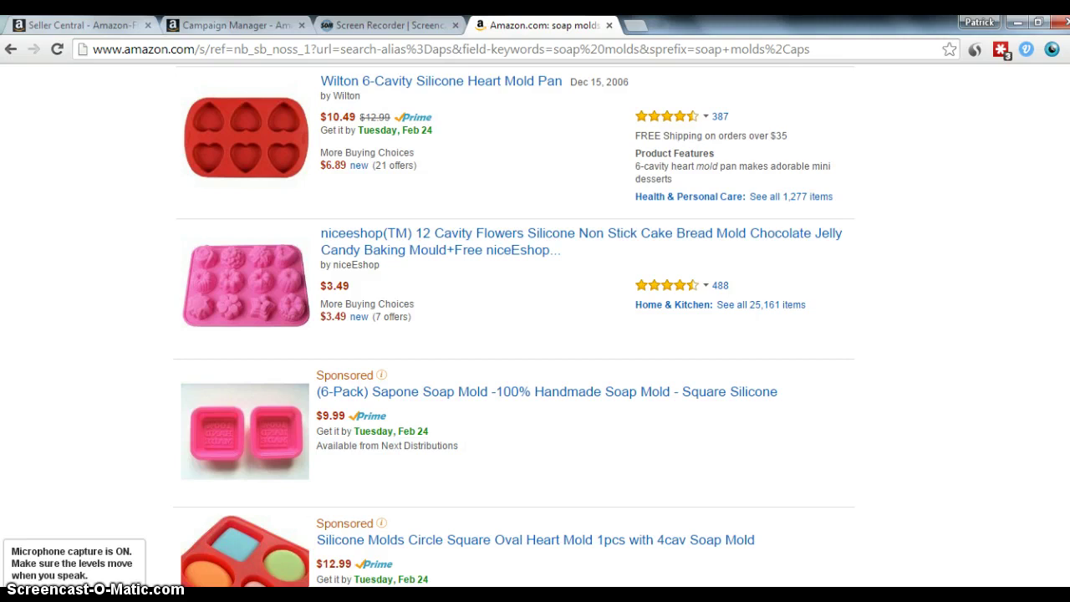
{"action": "scroll", "coordinate": [535, 334], "scroll_direction": "up", "scroll_amount": 15}
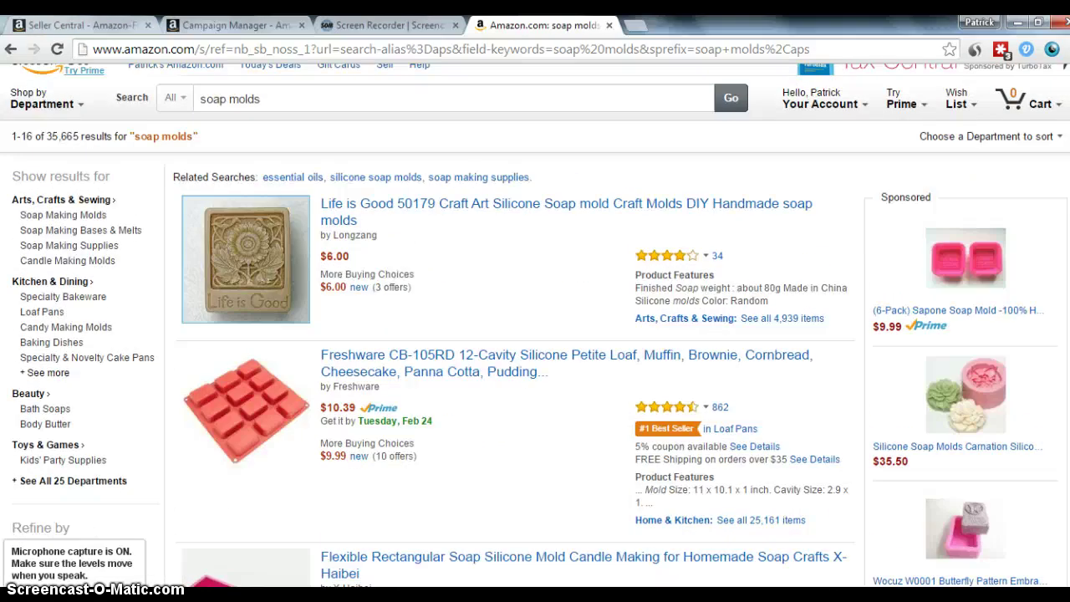
{"action": "scroll", "coordinate": [535, 334], "scroll_direction": "down", "scroll_amount": 15}
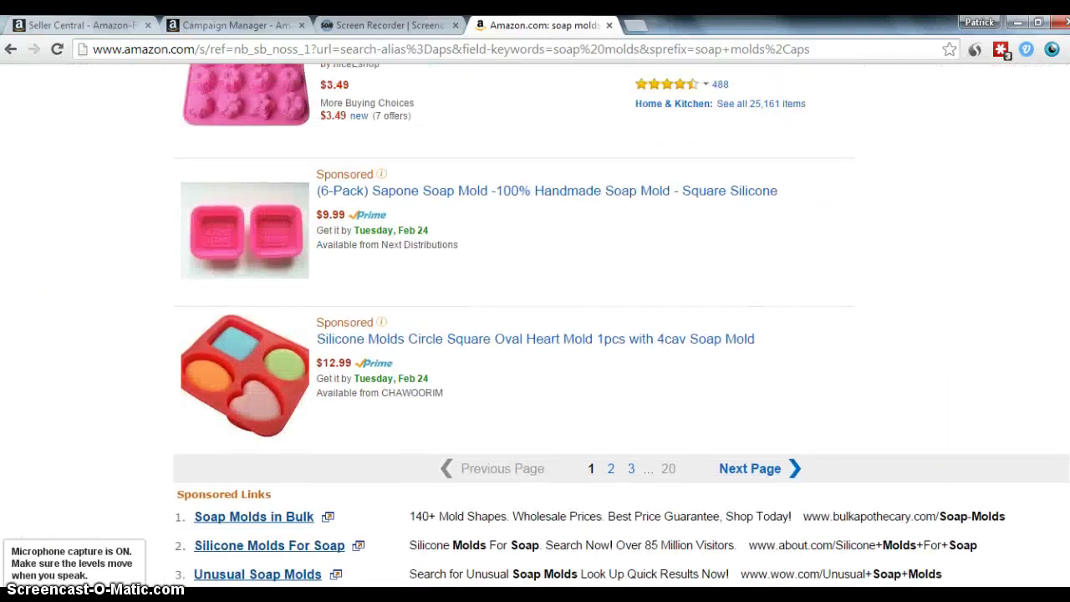
{"action": "scroll", "coordinate": [745, 251], "scroll_direction": "up", "scroll_amount": 2}
{"action": "left_click", "coordinate": [259, 26]}
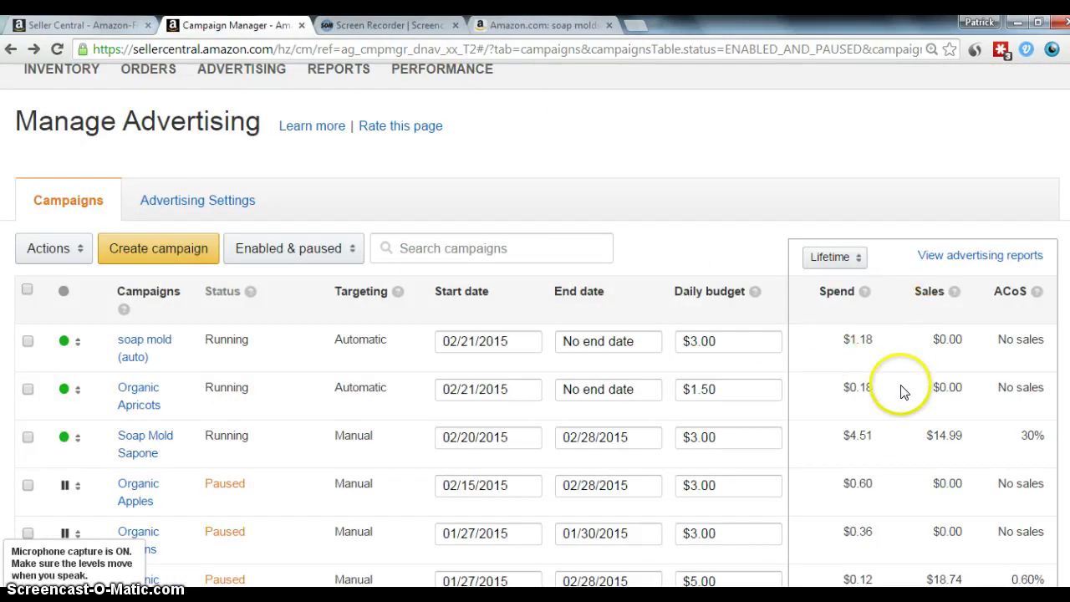
Recheck the inventory list and soap molds results, then scroll the ad campaigns list
{"action": "left_click", "coordinate": [52, 25]}
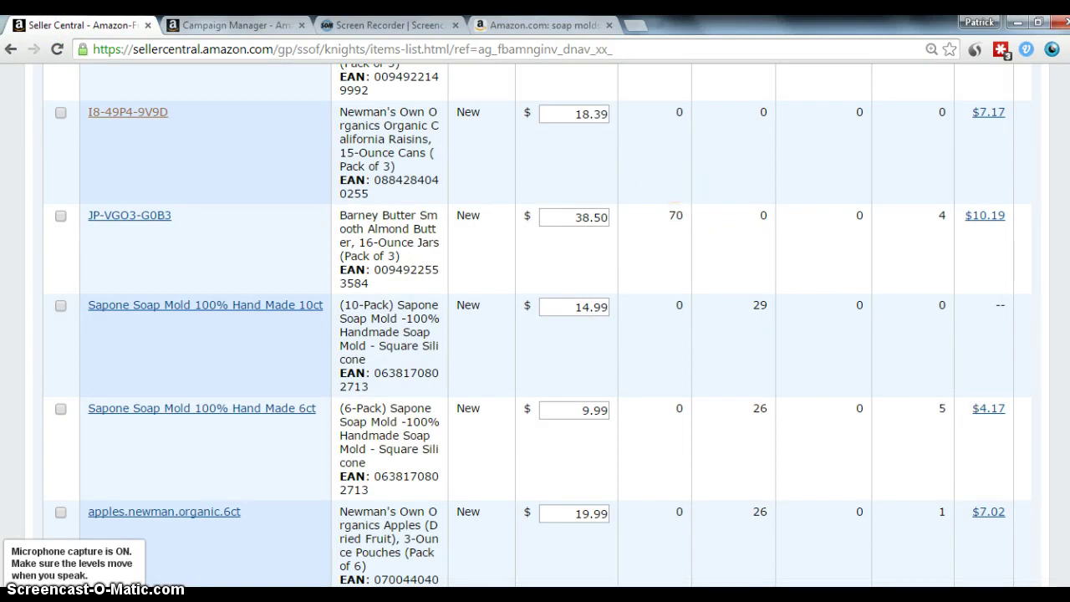
{"action": "left_click", "coordinate": [544, 25]}
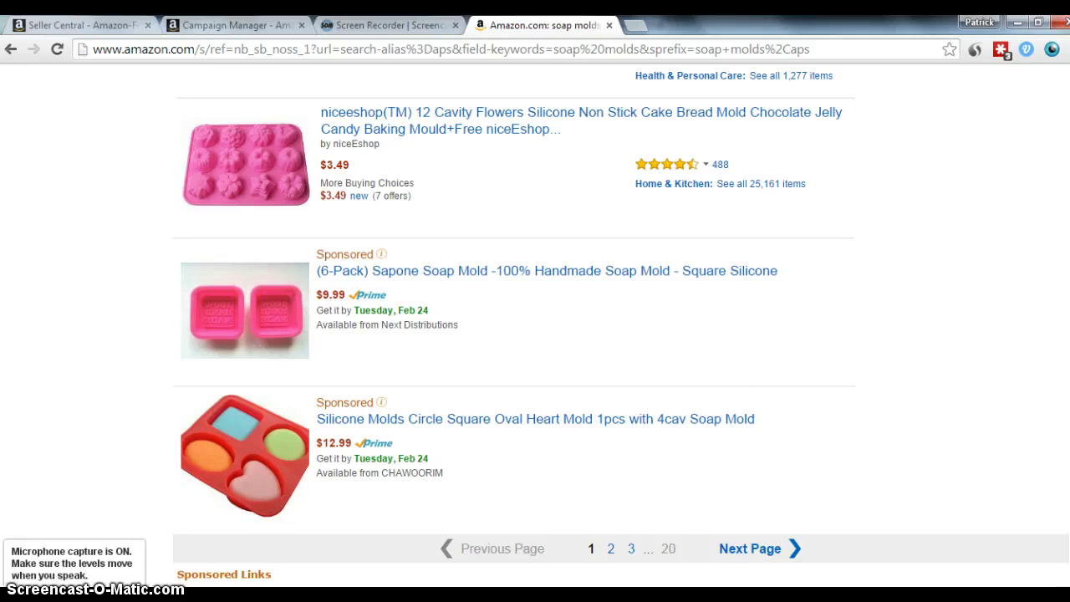
{"action": "scroll", "coordinate": [535, 334], "scroll_direction": "up", "scroll_amount": 1}
{"action": "scroll", "coordinate": [535, 335], "scroll_direction": "down", "scroll_amount": 1}
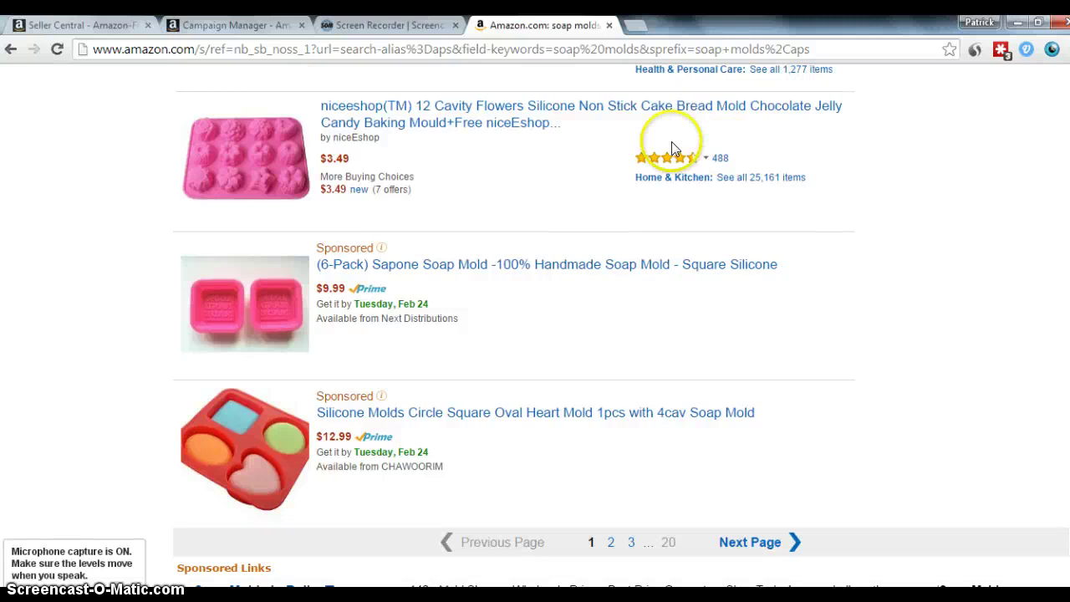
{"action": "left_click", "coordinate": [234, 25]}
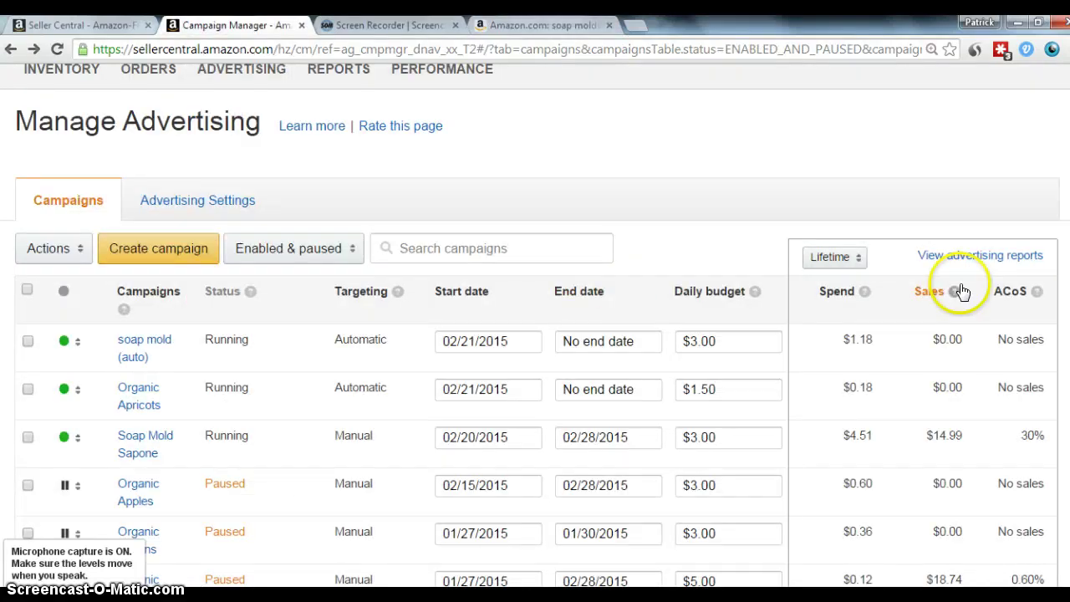
{"action": "scroll", "coordinate": [534, 250], "scroll_direction": "down", "scroll_amount": 1}
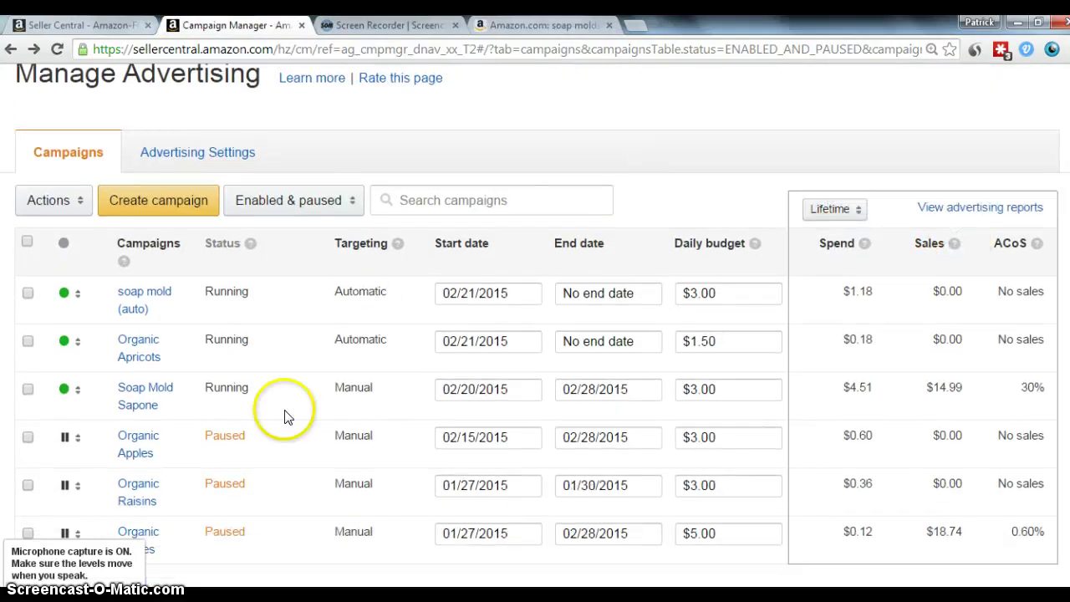
Open the Soap Mold Sapone campaign's details page from the campaign list
{"action": "left_click", "coordinate": [151, 405]}
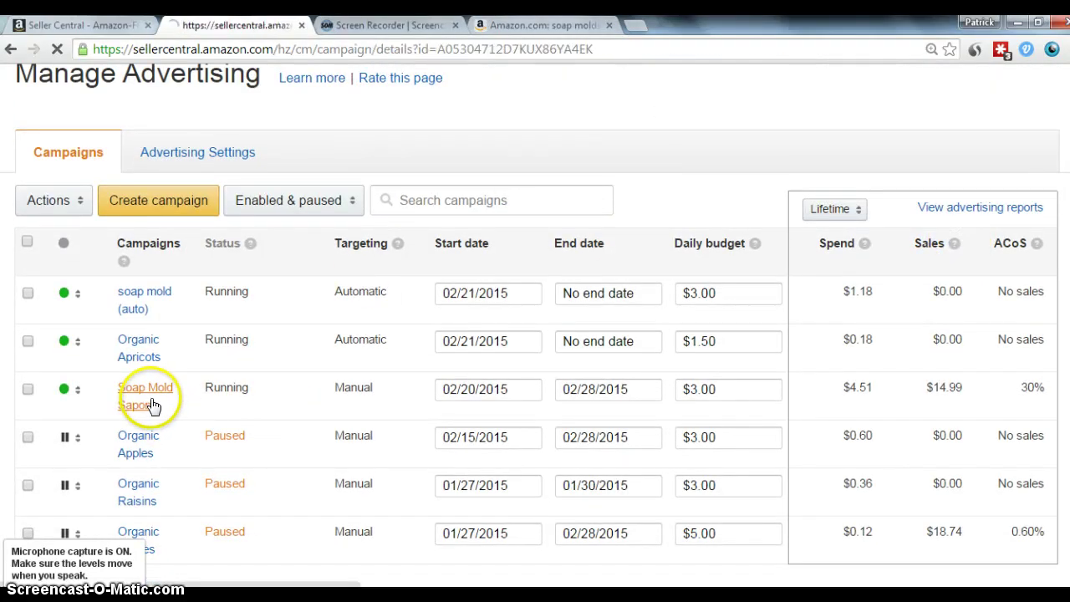